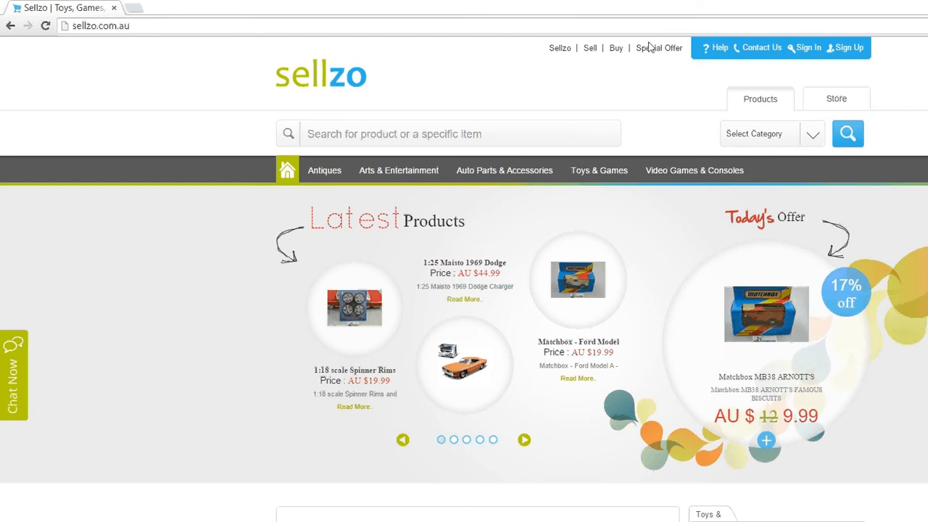
Step: Sign in to the Sellzo seller account with the store's user ID and the account password
{"action": "left_click", "coordinate": [808, 48]}
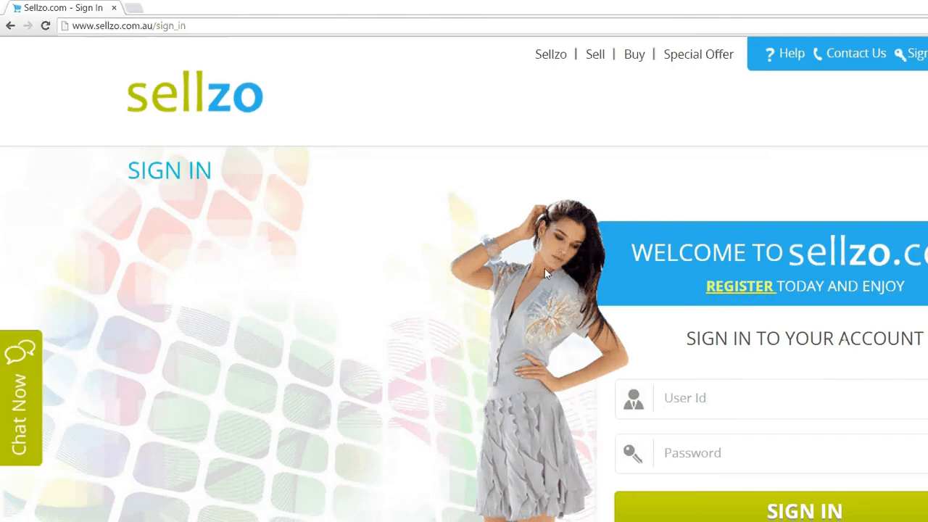
{"action": "left_click", "coordinate": [676, 398]}
{"action": "type", "text": "jamestoys"}
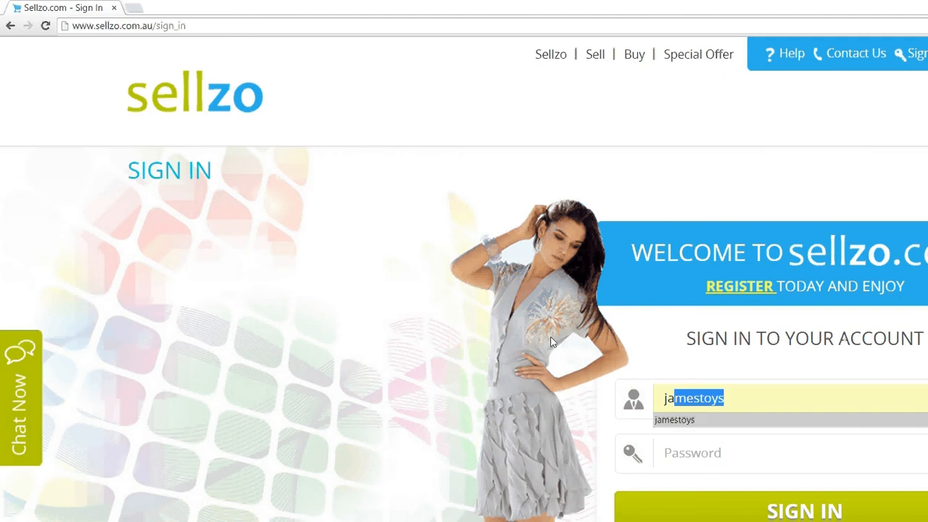
{"action": "key", "text": "Return"}
{"action": "key", "text": "Tab"}
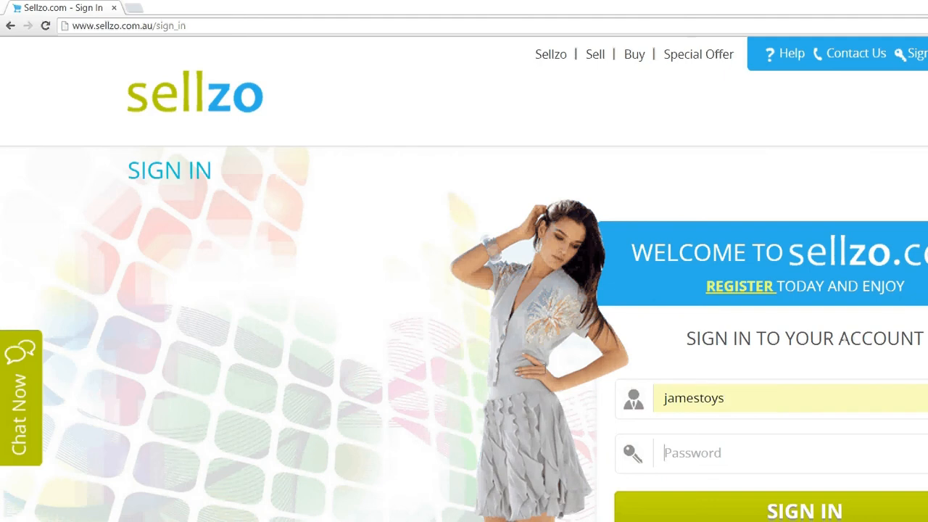
{"action": "type", "text": "••••••••••••"}
{"action": "key", "text": "Return"}
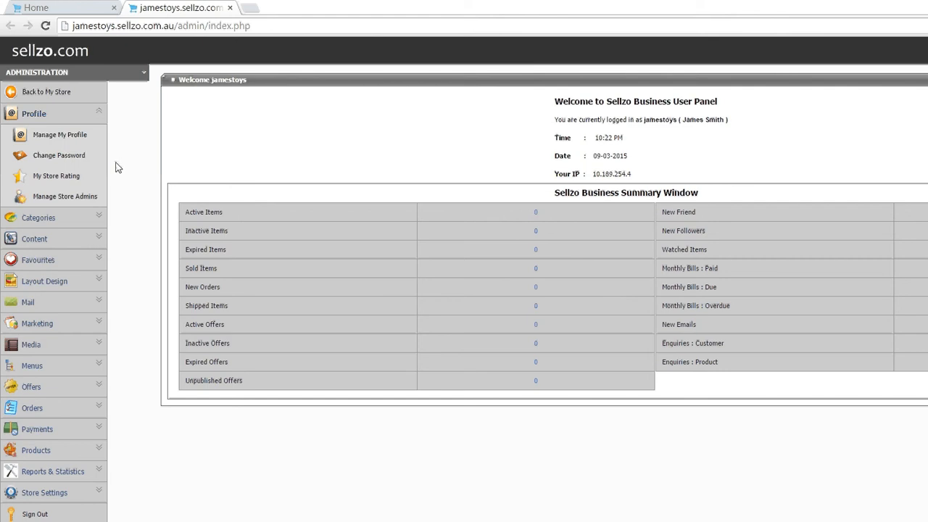
Step: Collapse the Profile section, visit the storefront from the admin panel, and reopen the store's administration page
{"action": "left_click", "coordinate": [99, 109]}
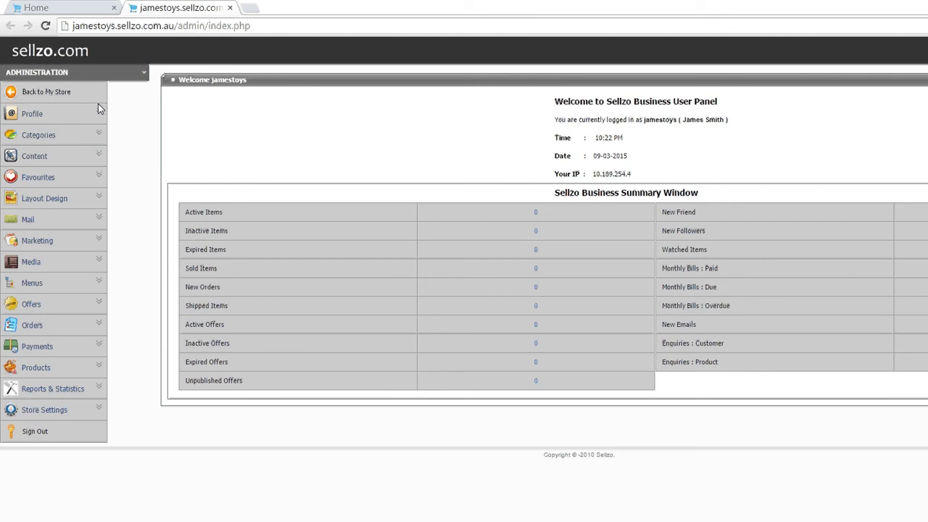
{"action": "left_click", "coordinate": [41, 82]}
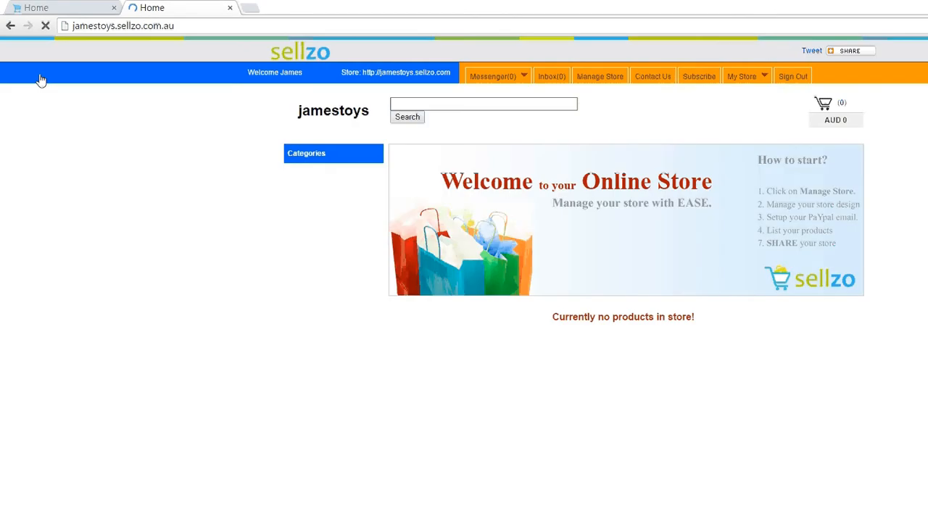
{"action": "left_click", "coordinate": [489, 61]}
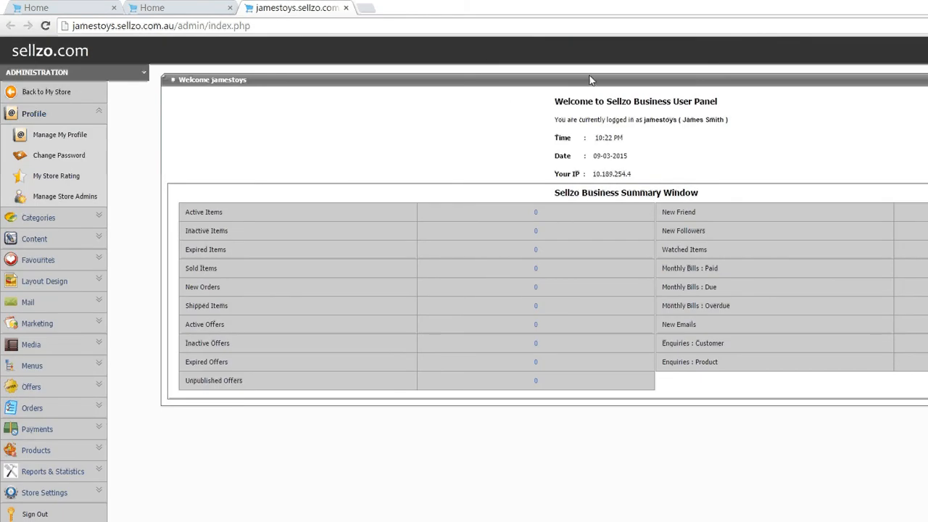
Step: Highlight "Business User Panel" in the welcome heading and enlarge the admin page for easier reading
{"action": "left_click_drag", "start_coordinate": [718, 101], "coordinate": [510, 89]}
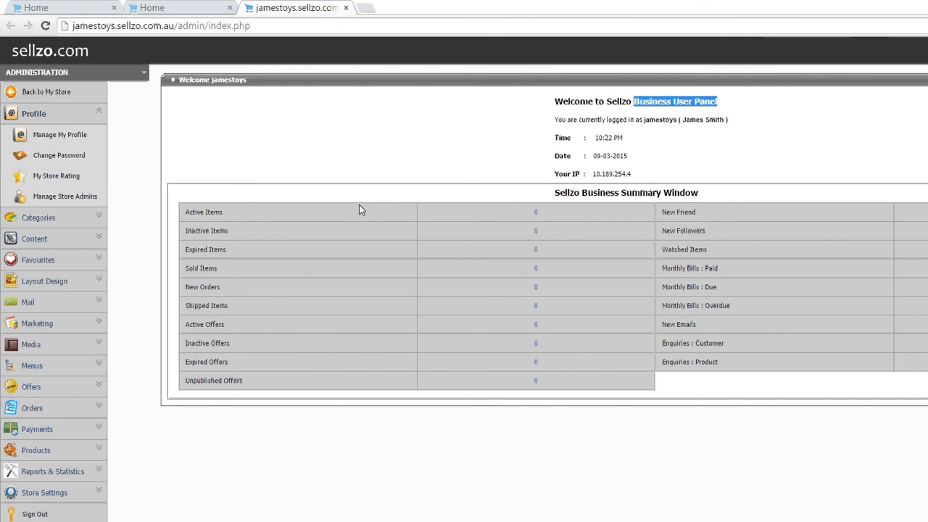
{"action": "key", "text": "ctrl+plus"}
{"action": "key", "text": "ctrl+plus"}
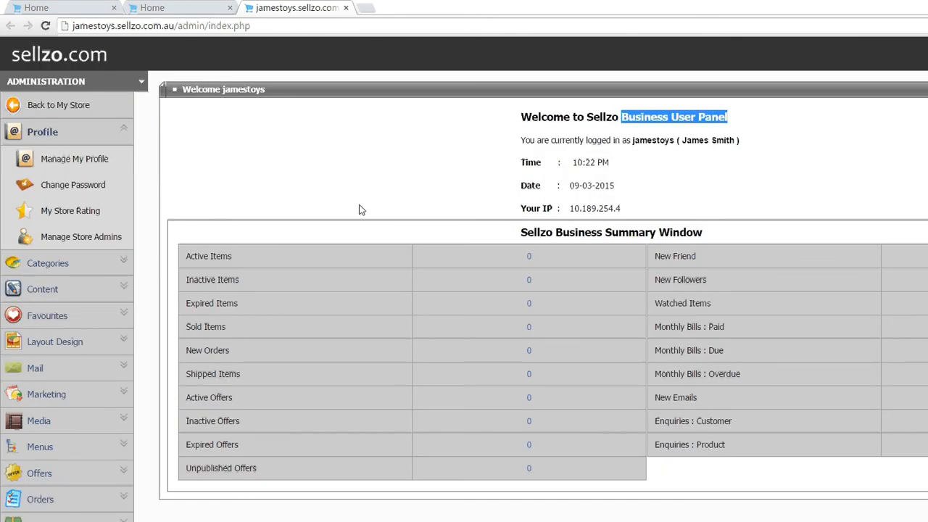
{"action": "key", "text": "ctrl+plus"}
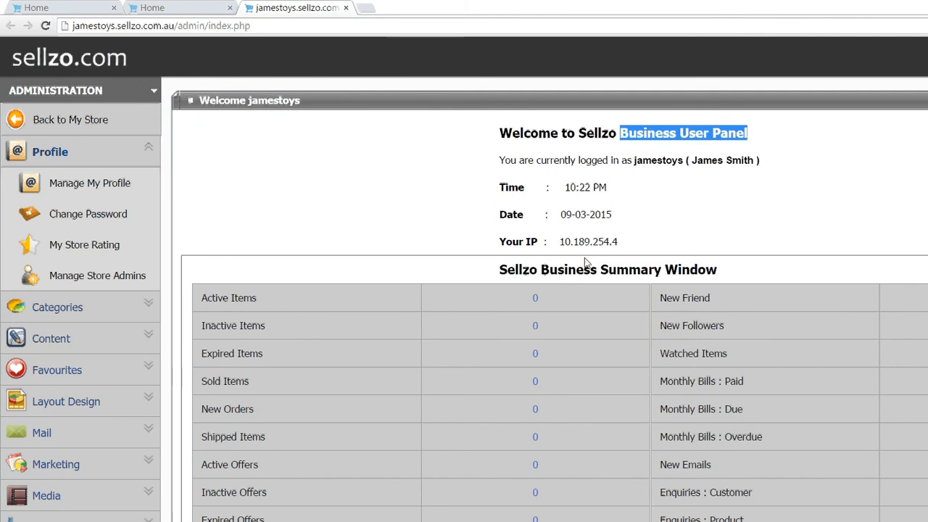
Step: Open the Manage My Profile page and review its personal and business detail fields
{"action": "left_click", "coordinate": [114, 122]}
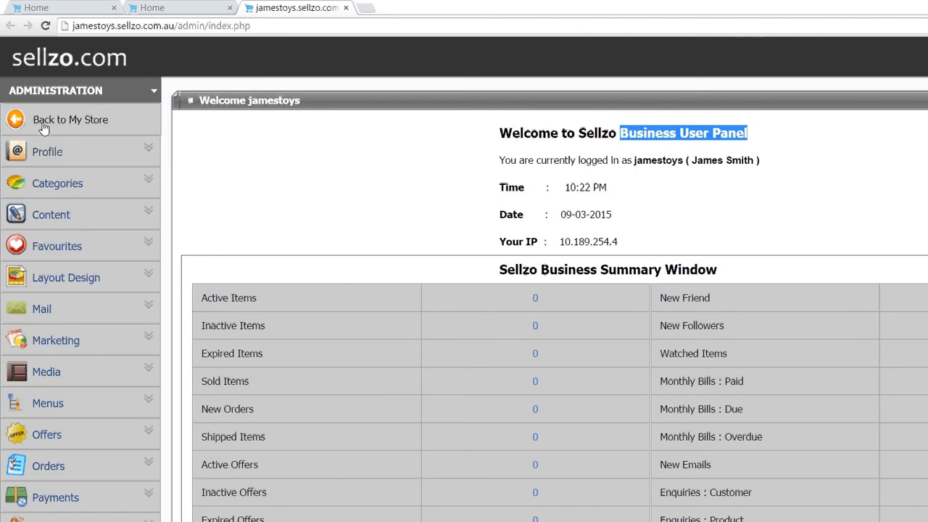
{"action": "left_click", "coordinate": [48, 145]}
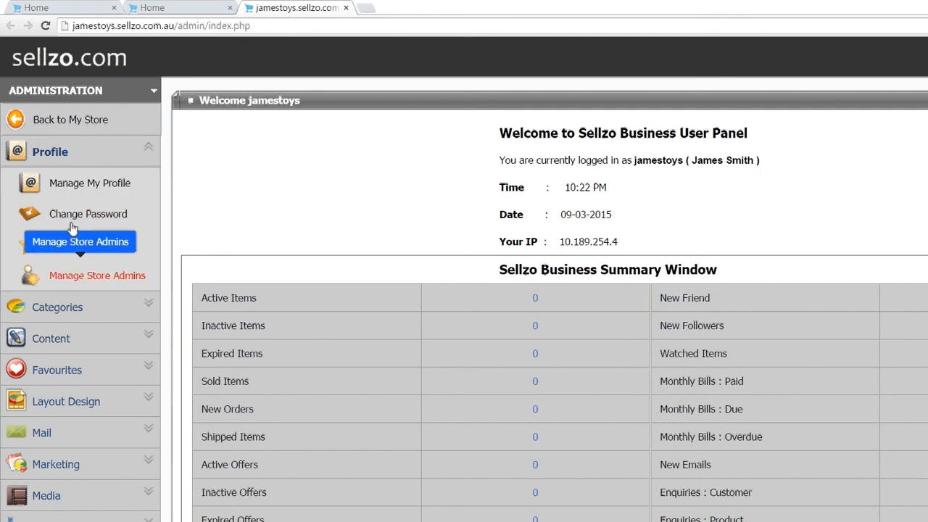
{"action": "left_click", "coordinate": [82, 152]}
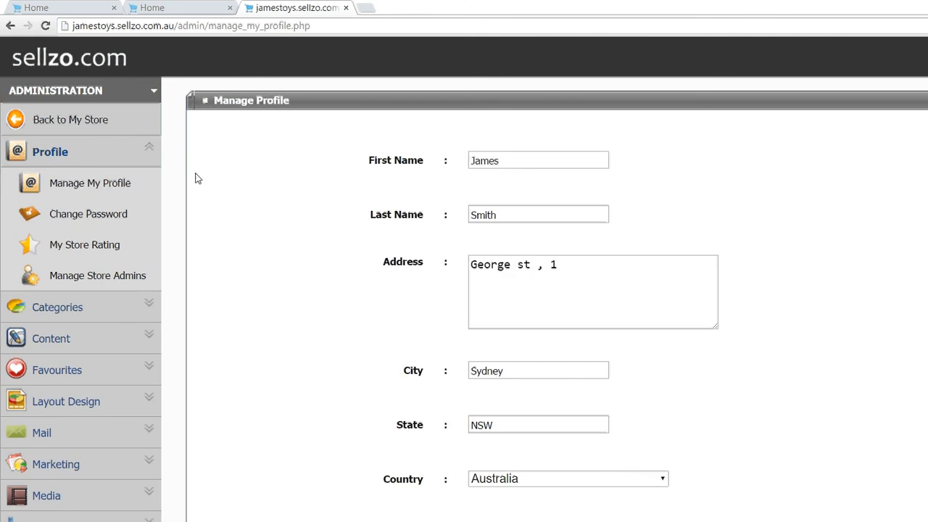
{"action": "scroll", "coordinate": [195, 178], "scroll_direction": "down", "scroll_amount": 1}
{"action": "scroll", "coordinate": [195, 178], "scroll_direction": "down", "scroll_amount": 6}
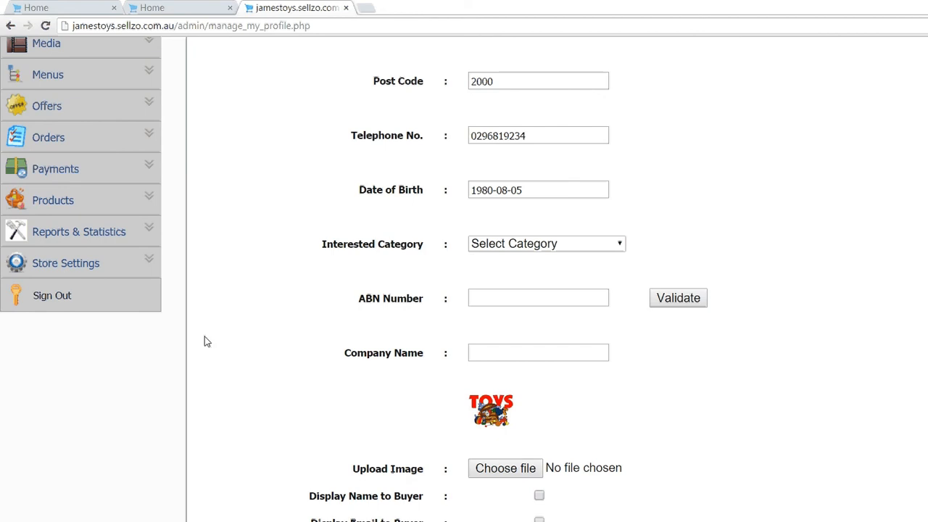
{"action": "scroll", "coordinate": [204, 341], "scroll_direction": "up", "scroll_amount": 6}
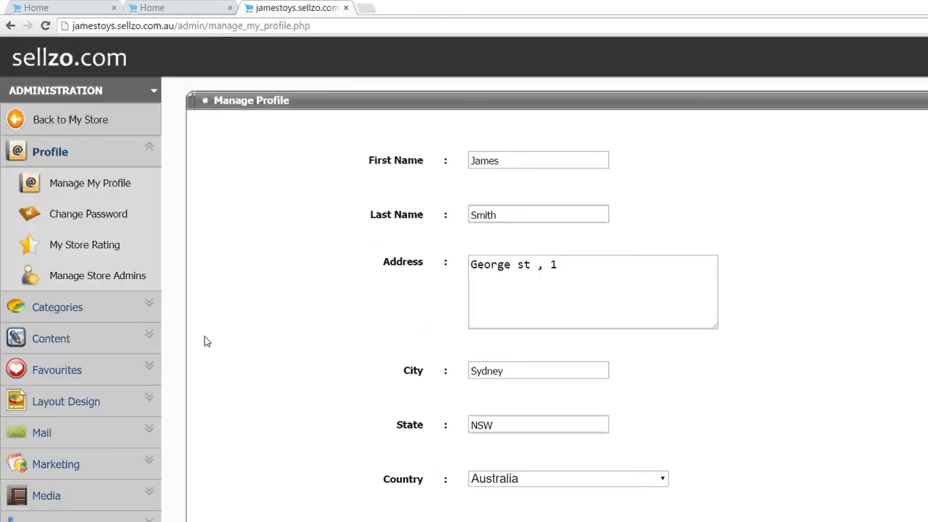
Step: Go back to the storefront and examine its Latest Comments/News section, including the comment box, before returning to store management
{"action": "left_click", "coordinate": [61, 109]}
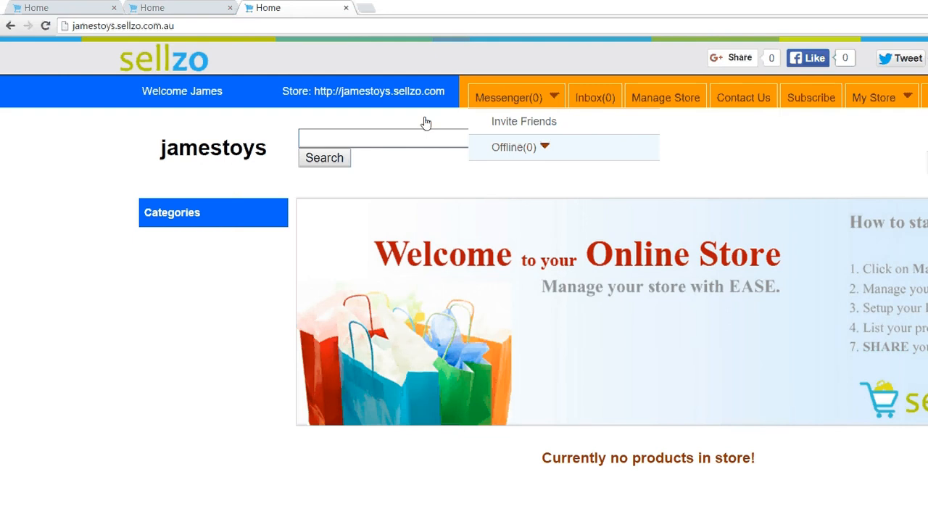
{"action": "scroll", "coordinate": [183, 289], "scroll_direction": "down", "scroll_amount": 1}
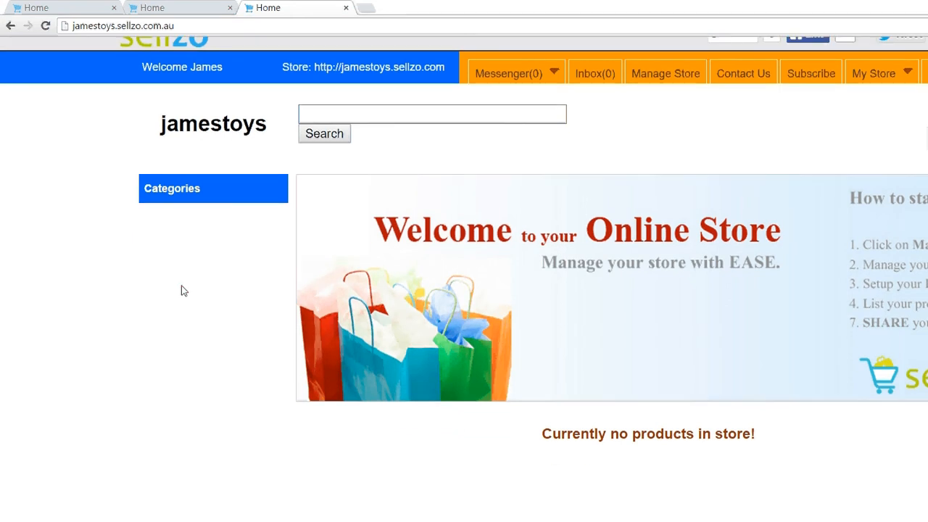
{"action": "scroll", "coordinate": [181, 291], "scroll_direction": "down", "scroll_amount": 5}
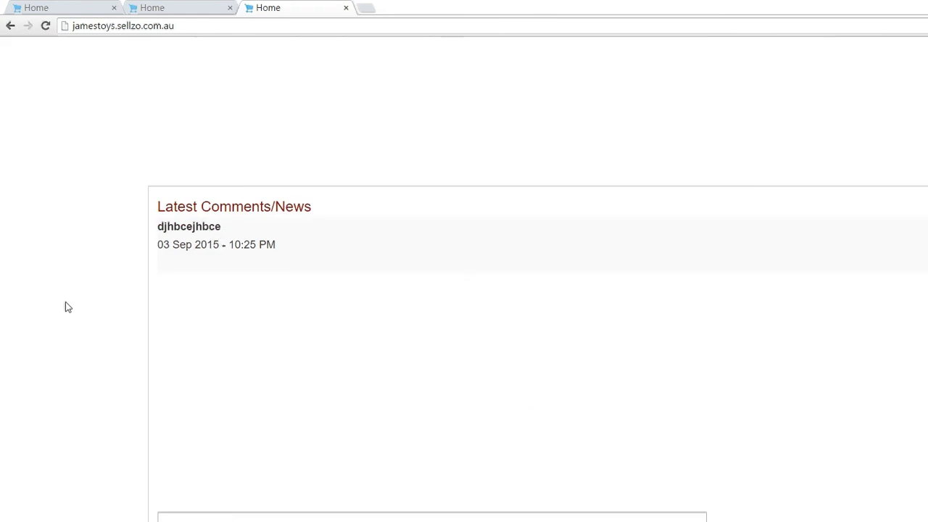
{"action": "scroll", "coordinate": [65, 308], "scroll_direction": "down", "scroll_amount": 3}
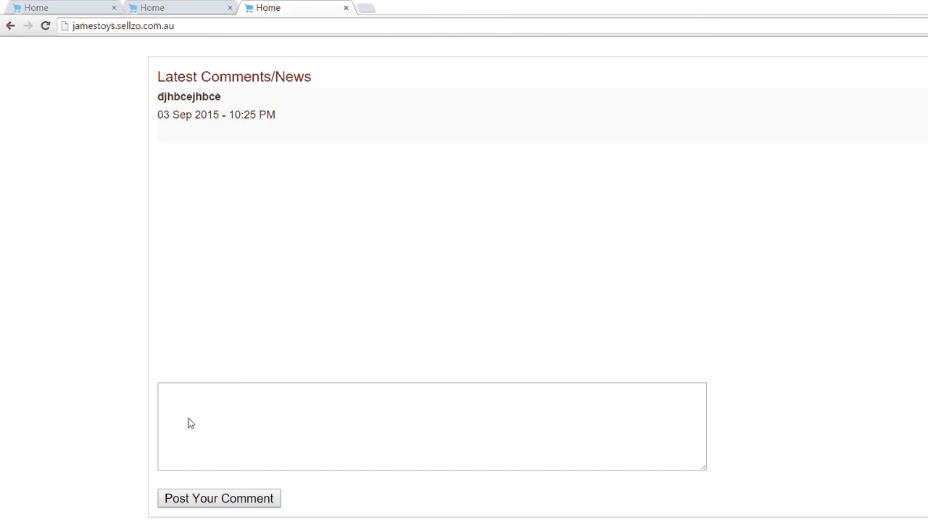
{"action": "scroll", "coordinate": [106, 317], "scroll_direction": "up", "scroll_amount": 10}
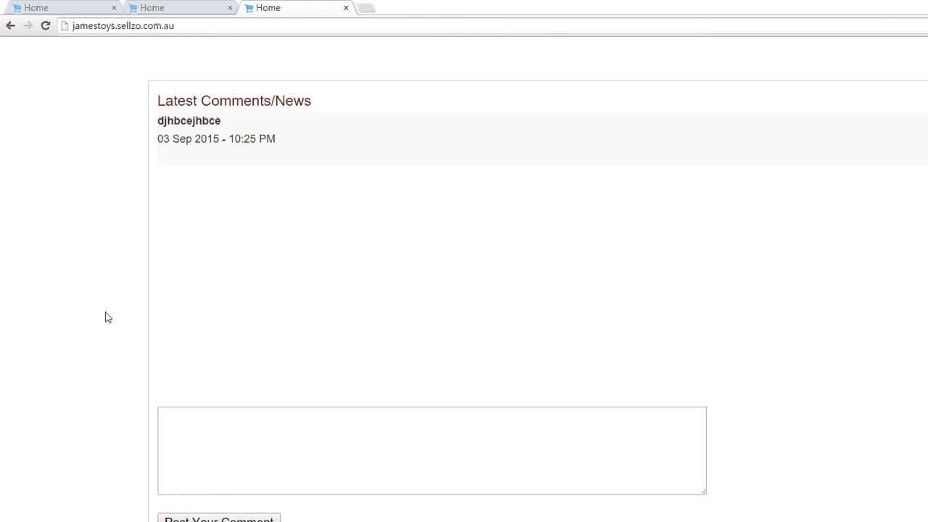
{"action": "scroll", "coordinate": [106, 316], "scroll_direction": "up", "scroll_amount": 3}
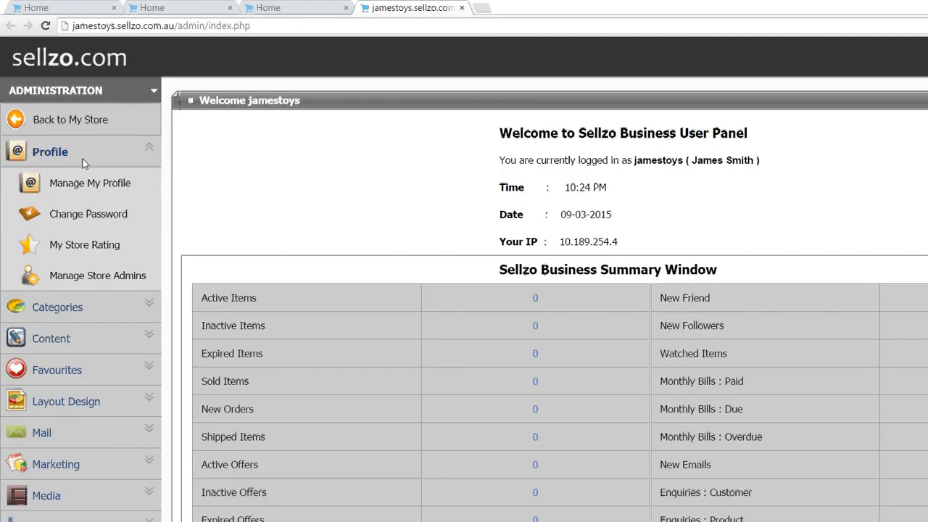
Step: Upload the image Store Logo 1 in Manage My Profile and save the profile details
{"action": "left_click", "coordinate": [78, 153]}
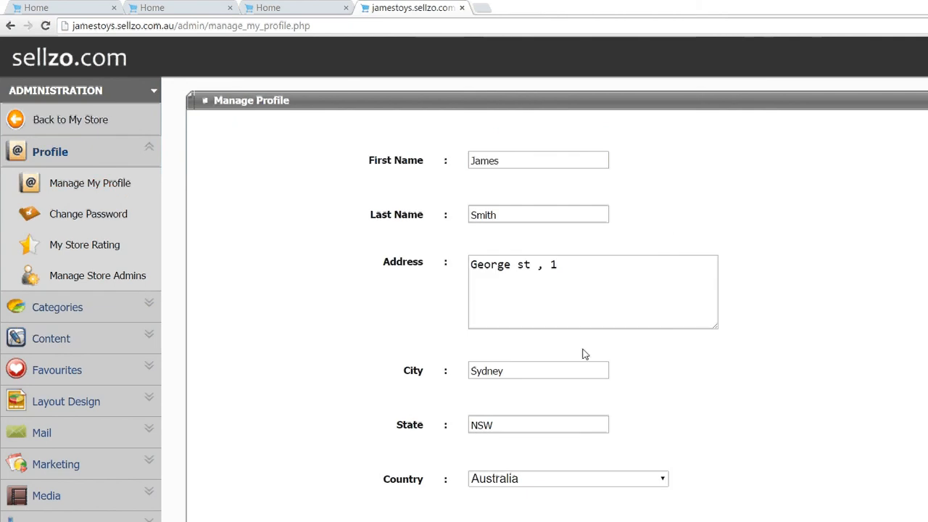
{"action": "scroll", "coordinate": [581, 352], "scroll_direction": "down", "scroll_amount": 6}
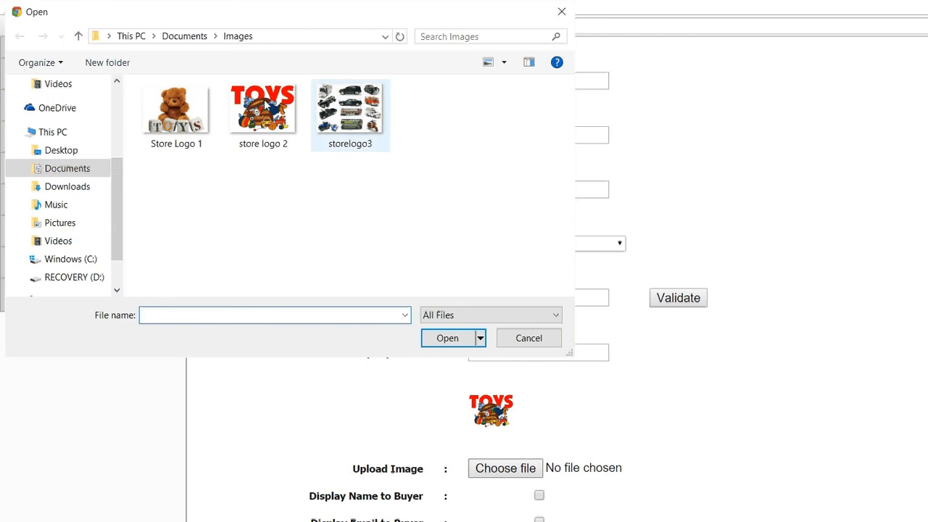
{"action": "left_click", "coordinate": [154, 86]}
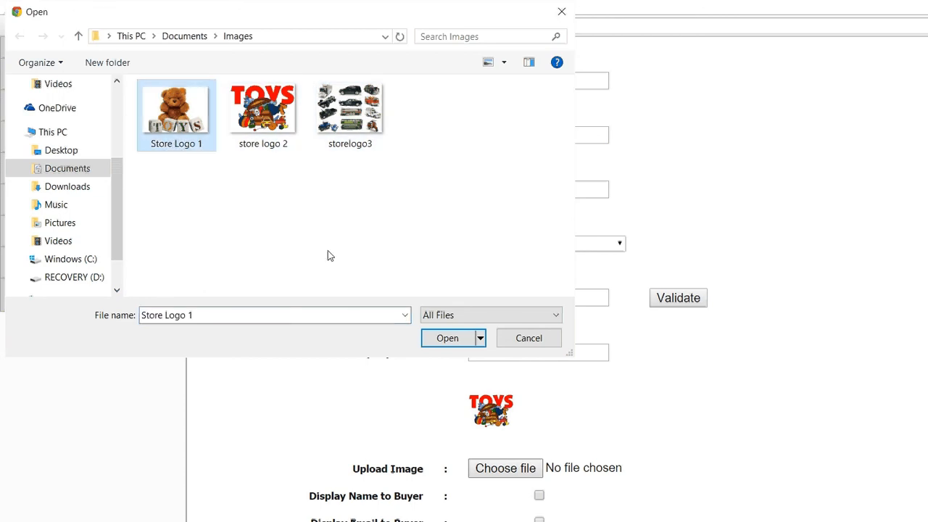
{"action": "key", "text": "Return"}
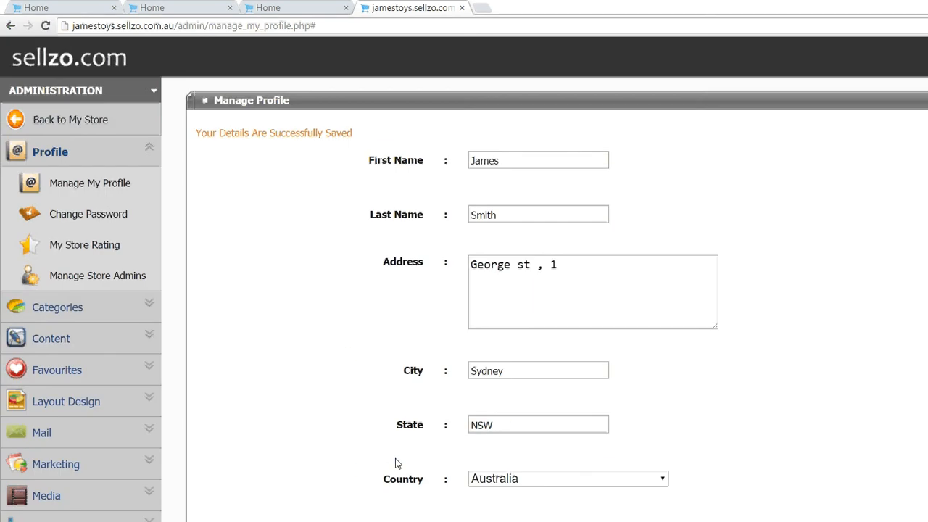
Step: Open the Add New Store Admin form and examine its login, contact and group fields
{"action": "left_click_drag", "start_coordinate": [85, 211], "coordinate": [77, 176]}
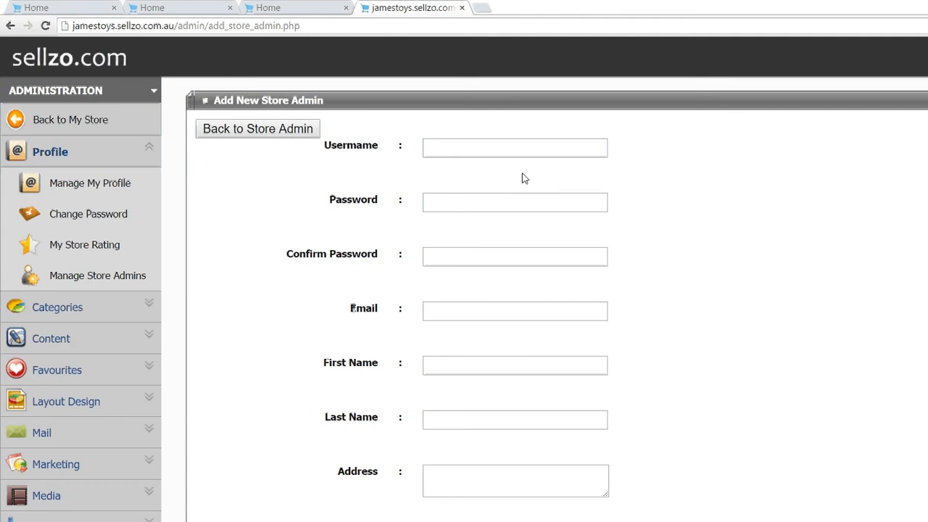
{"action": "scroll", "coordinate": [524, 179], "scroll_direction": "down", "scroll_amount": 1}
{"action": "scroll", "coordinate": [524, 178], "scroll_direction": "down", "scroll_amount": 4}
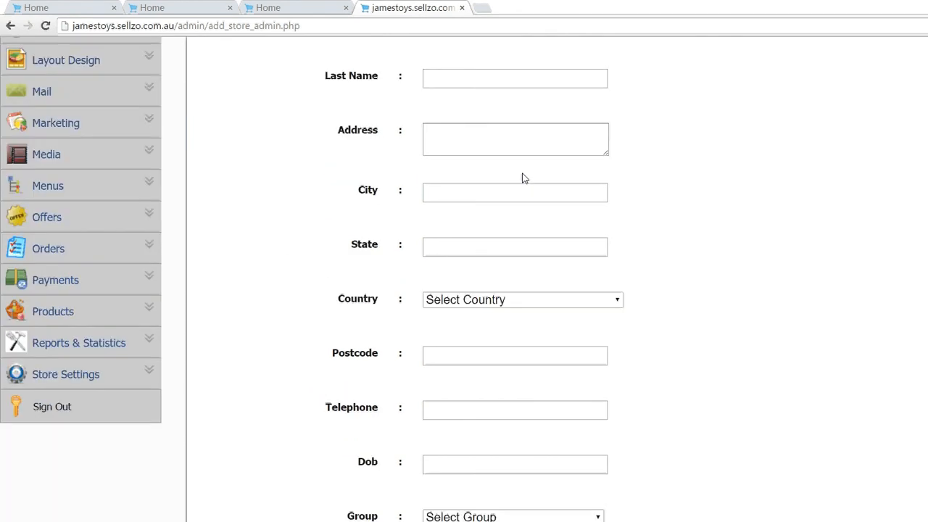
{"action": "scroll", "coordinate": [524, 179], "scroll_direction": "up", "scroll_amount": 1}
{"action": "scroll", "coordinate": [524, 179], "scroll_direction": "up", "scroll_amount": 4}
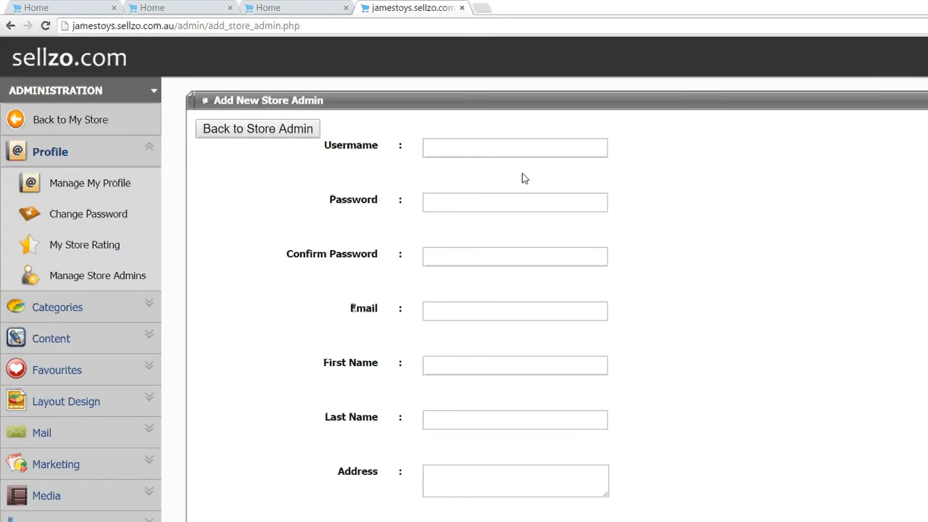
{"action": "scroll", "coordinate": [524, 179], "scroll_direction": "down", "scroll_amount": 1}
{"action": "scroll", "coordinate": [525, 179], "scroll_direction": "down", "scroll_amount": 4}
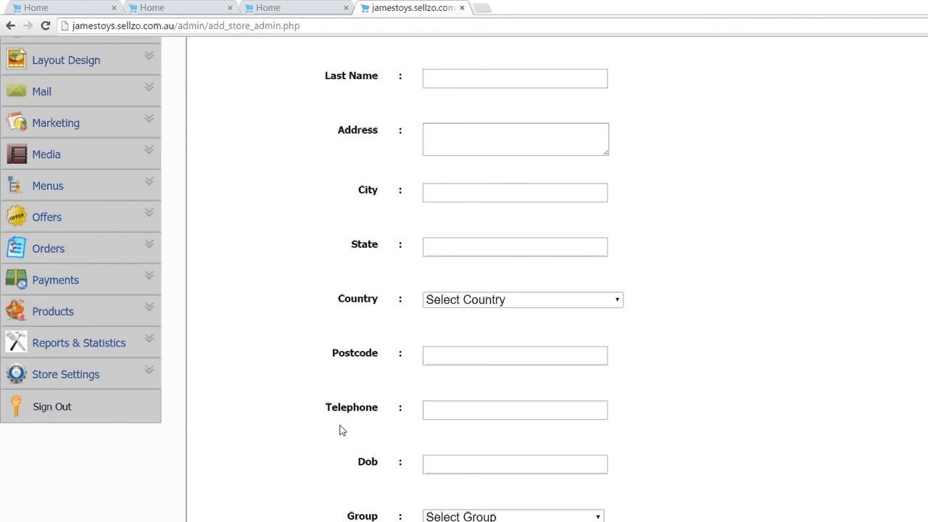
{"action": "scroll", "coordinate": [585, 355], "scroll_direction": "up", "scroll_amount": 2}
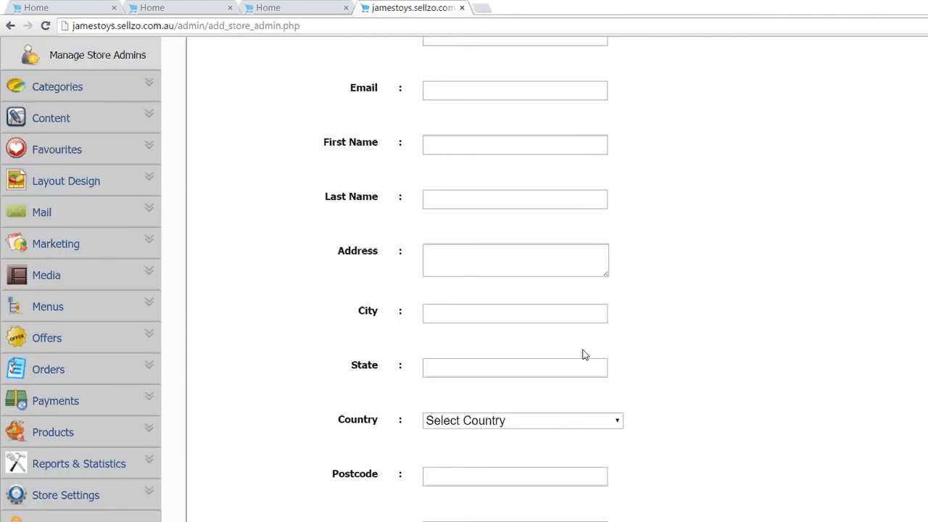
{"action": "scroll", "coordinate": [584, 355], "scroll_direction": "up", "scroll_amount": 4}
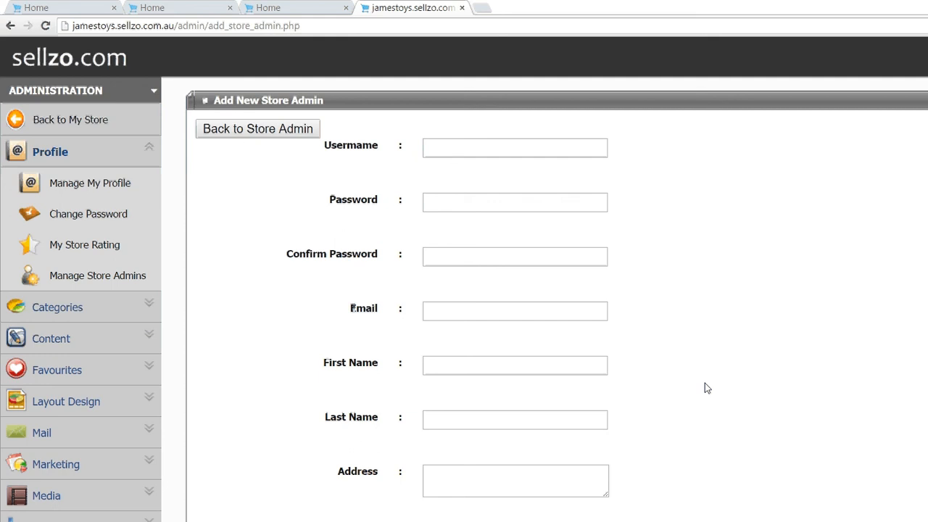
{"action": "scroll", "coordinate": [707, 388], "scroll_direction": "down", "scroll_amount": 5}
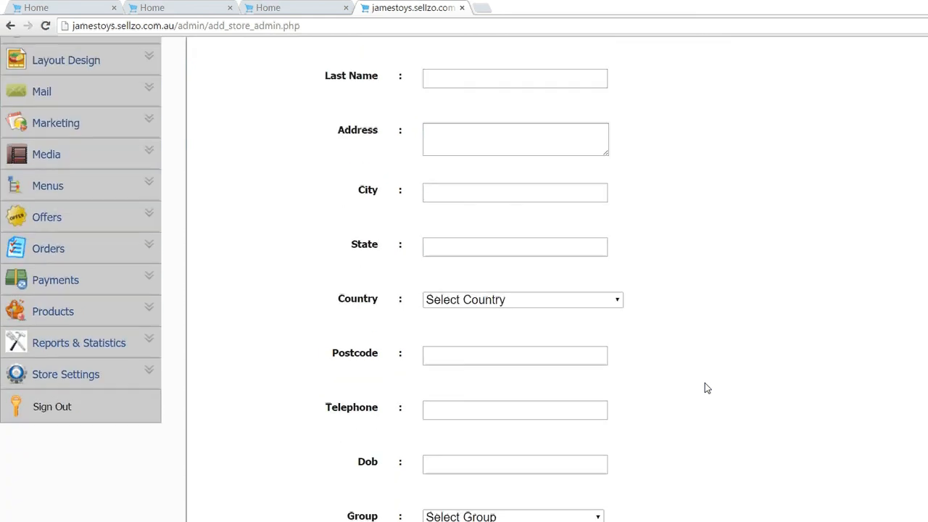
{"action": "scroll", "coordinate": [611, 375], "scroll_direction": "up", "scroll_amount": 5}
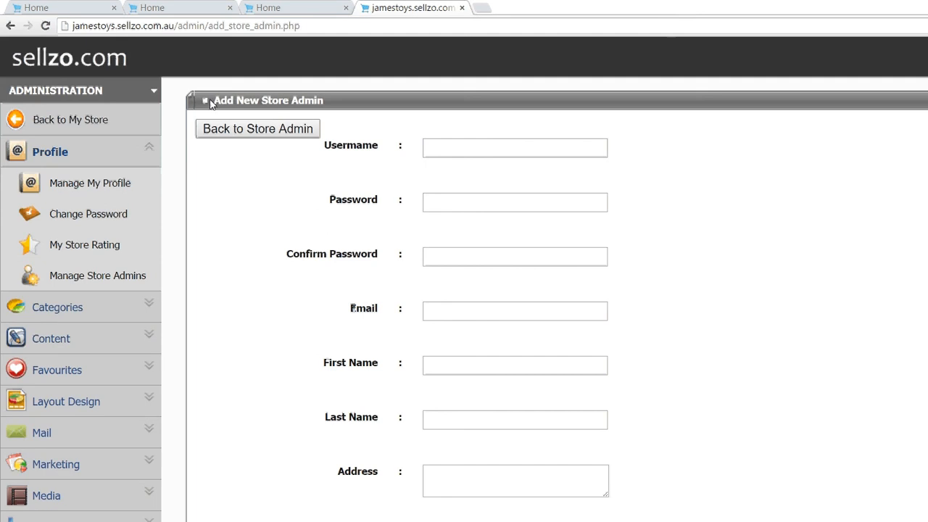
Step: Return to Manage Store Admins and start a new admin group with the group name Midle managers
{"action": "left_click", "coordinate": [233, 129]}
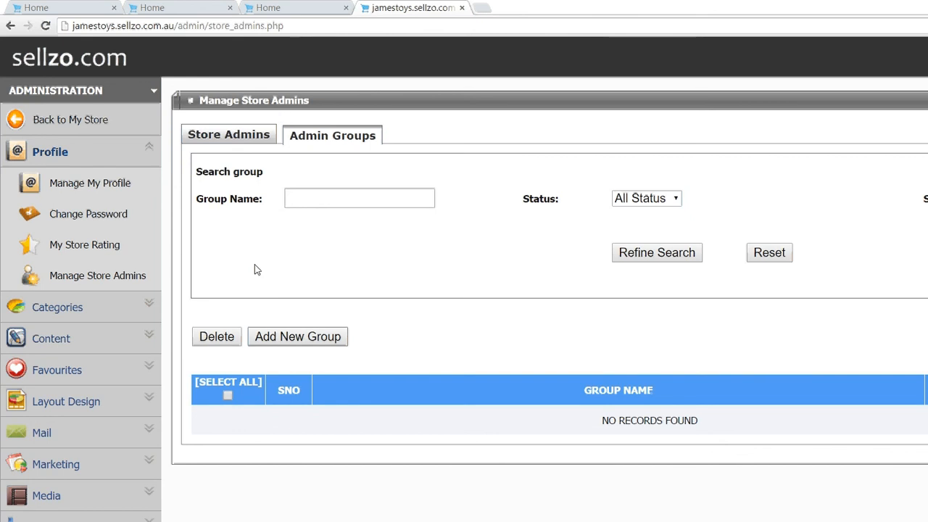
{"action": "left_click", "coordinate": [312, 338]}
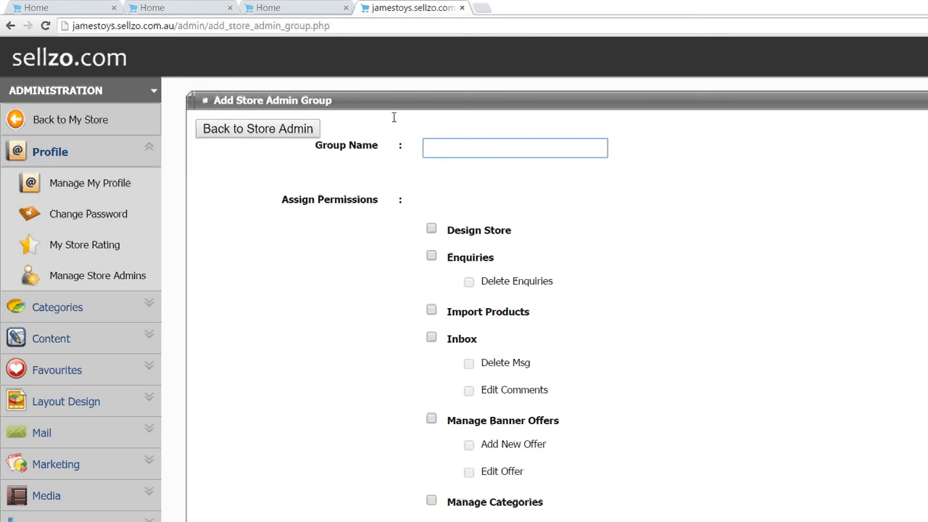
{"action": "type", "text": "Midle managers"}
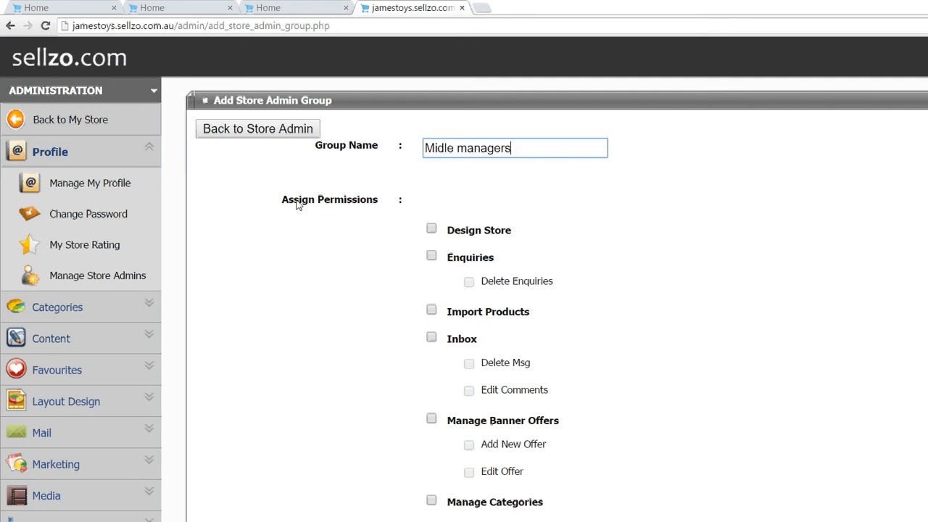
Step: Examine the Assign Permissions options in the Add Store Admin Group form and go back to Manage Store Admins without saving the group
{"action": "scroll", "coordinate": [296, 205], "scroll_direction": "down", "scroll_amount": 6}
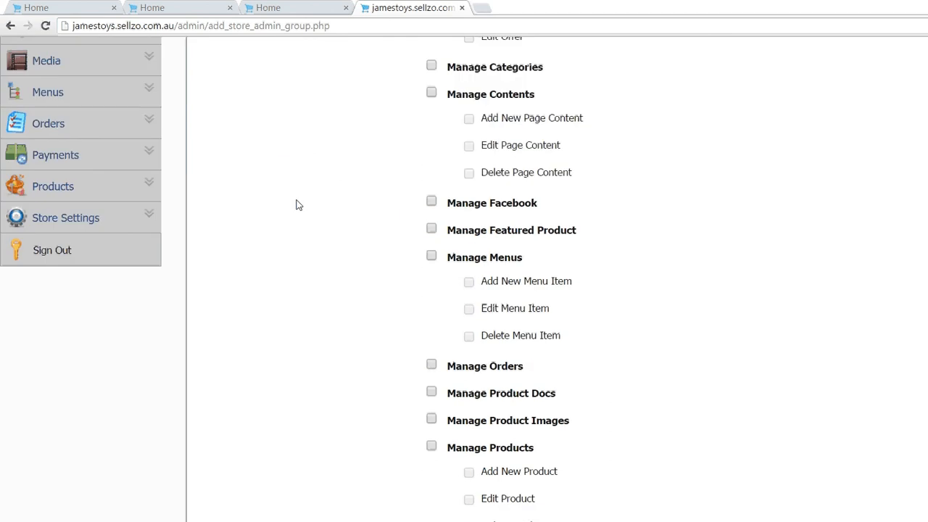
{"action": "scroll", "coordinate": [295, 204], "scroll_direction": "down", "scroll_amount": 8}
{"action": "scroll", "coordinate": [296, 205], "scroll_direction": "up", "scroll_amount": 1}
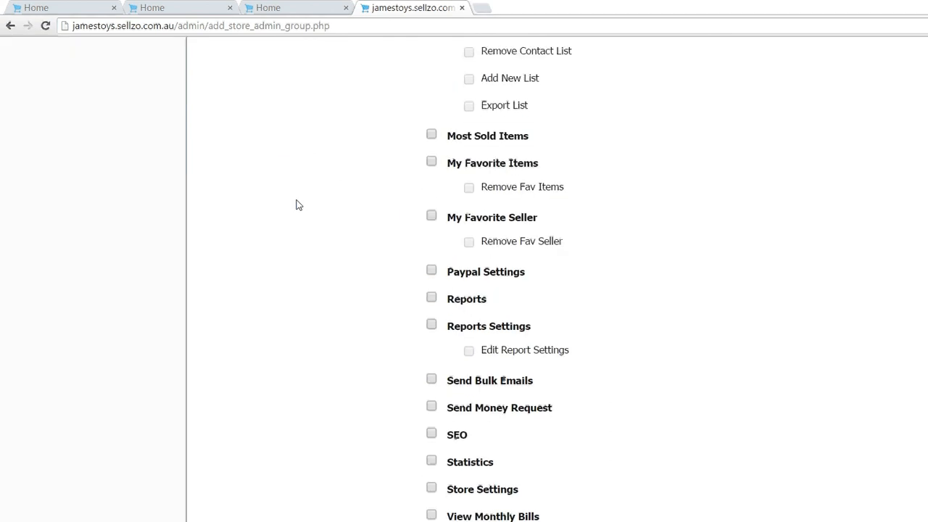
{"action": "scroll", "coordinate": [296, 204], "scroll_direction": "down", "scroll_amount": 1}
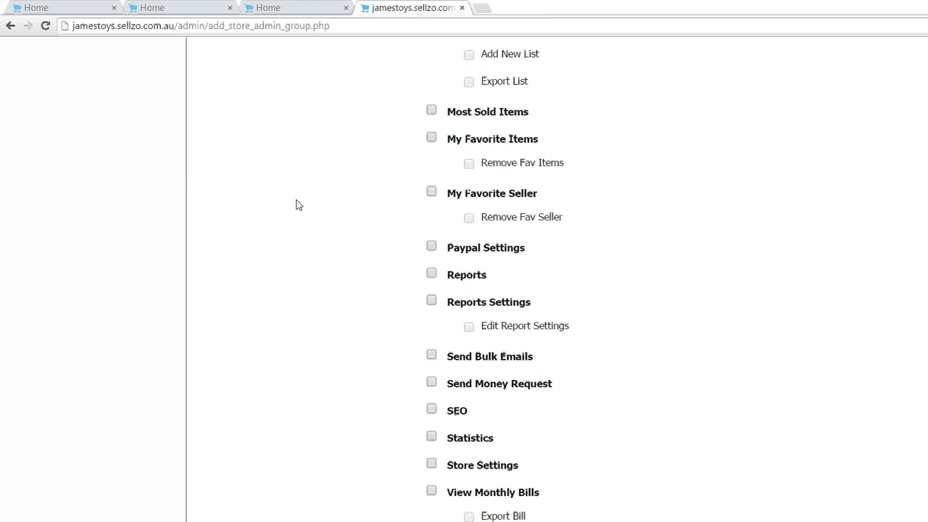
{"action": "scroll", "coordinate": [296, 204], "scroll_direction": "up", "scroll_amount": 4}
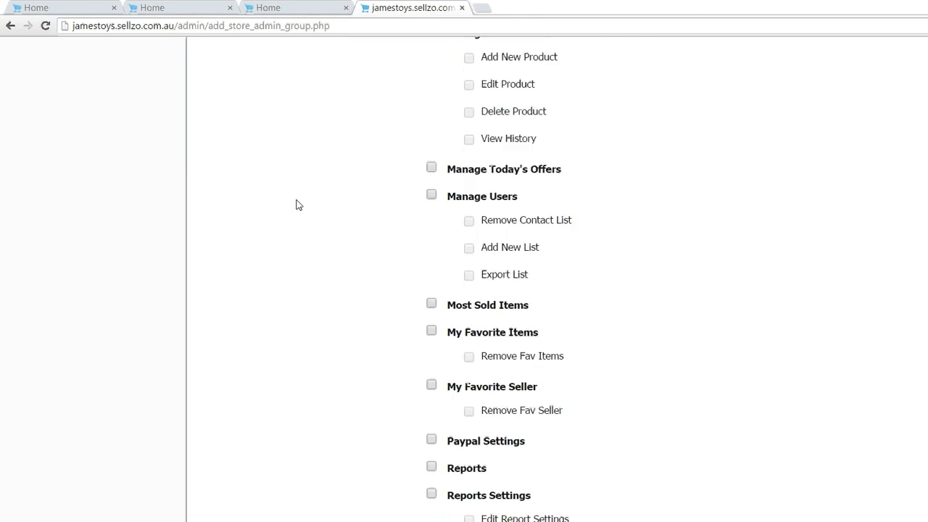
{"action": "scroll", "coordinate": [296, 204], "scroll_direction": "up", "scroll_amount": 2}
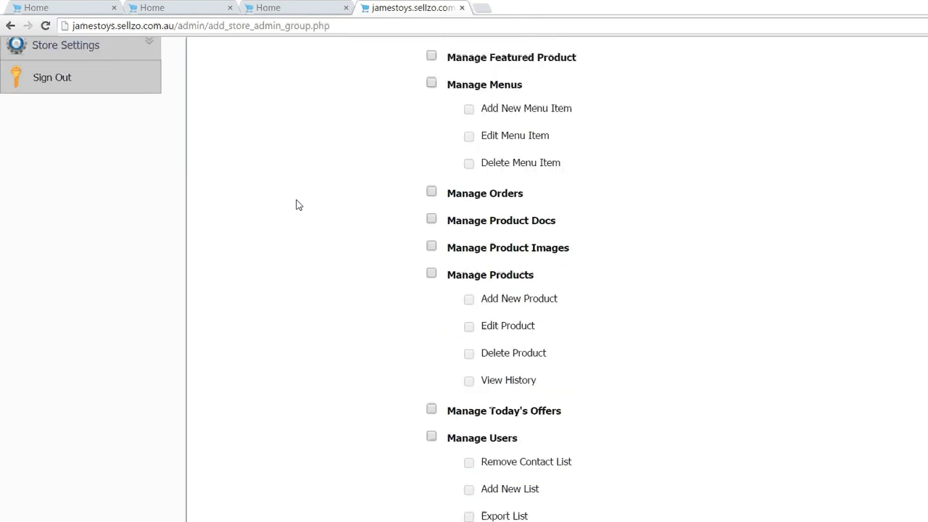
{"action": "scroll", "coordinate": [296, 204], "scroll_direction": "up", "scroll_amount": 1}
{"action": "scroll", "coordinate": [296, 204], "scroll_direction": "down", "scroll_amount": 6}
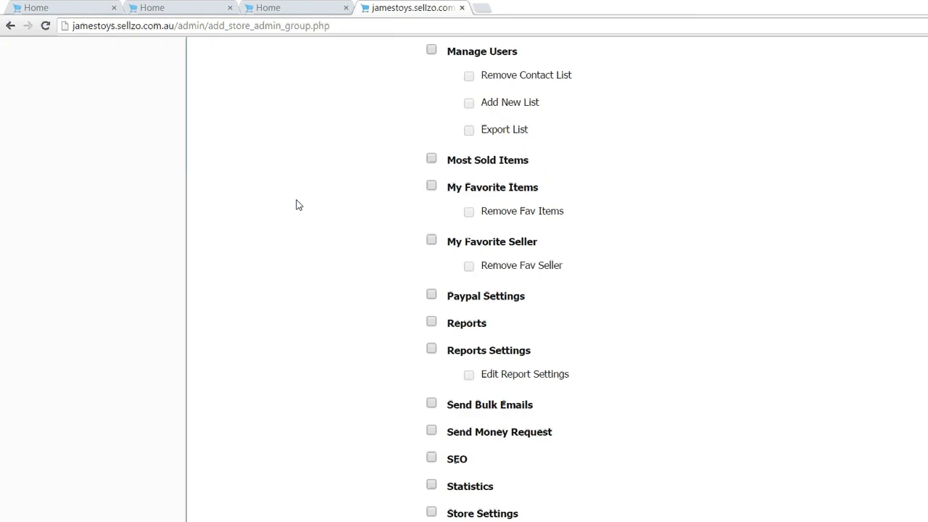
{"action": "scroll", "coordinate": [296, 204], "scroll_direction": "down", "scroll_amount": 1}
{"action": "scroll", "coordinate": [296, 204], "scroll_direction": "up", "scroll_amount": 1}
{"action": "scroll", "coordinate": [296, 204], "scroll_direction": "up", "scroll_amount": 6}
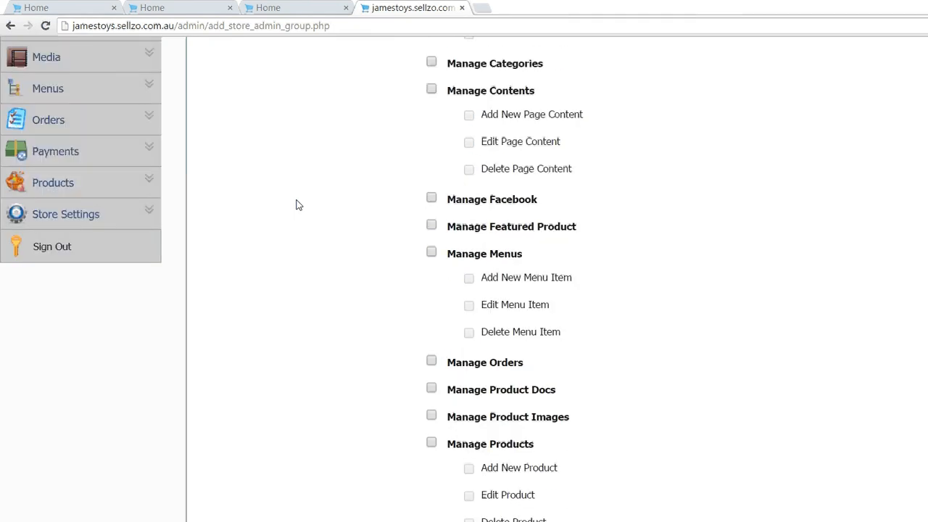
{"action": "scroll", "coordinate": [296, 204], "scroll_direction": "up", "scroll_amount": 6}
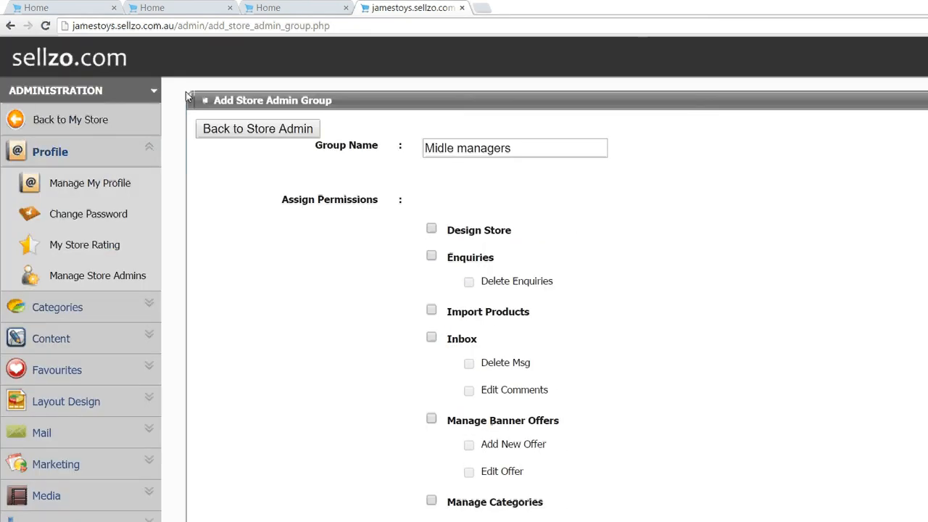
{"action": "left_click", "coordinate": [232, 128]}
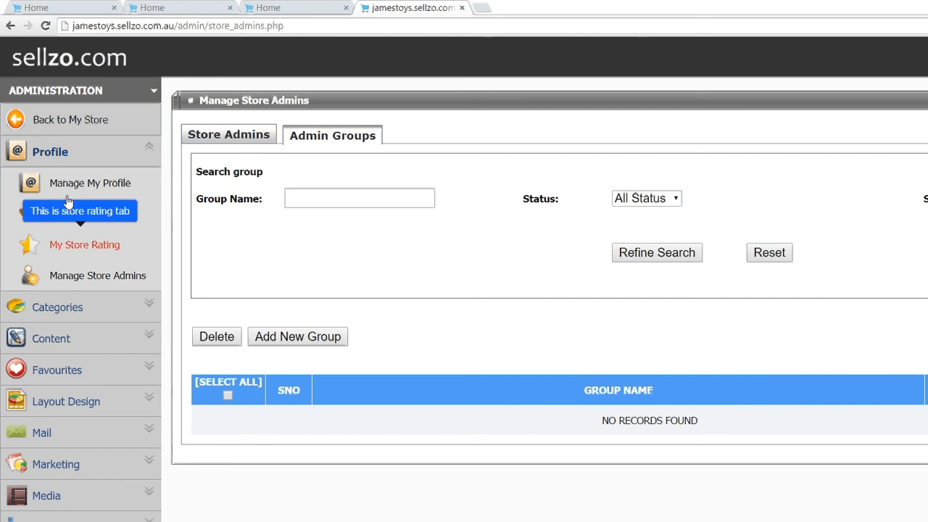
Step: Open My Store Rating and review the Daily Sign, Sold Items, Listed Items, Follower and Friends, Social media and Feedback ratings
{"action": "left_click", "coordinate": [67, 203]}
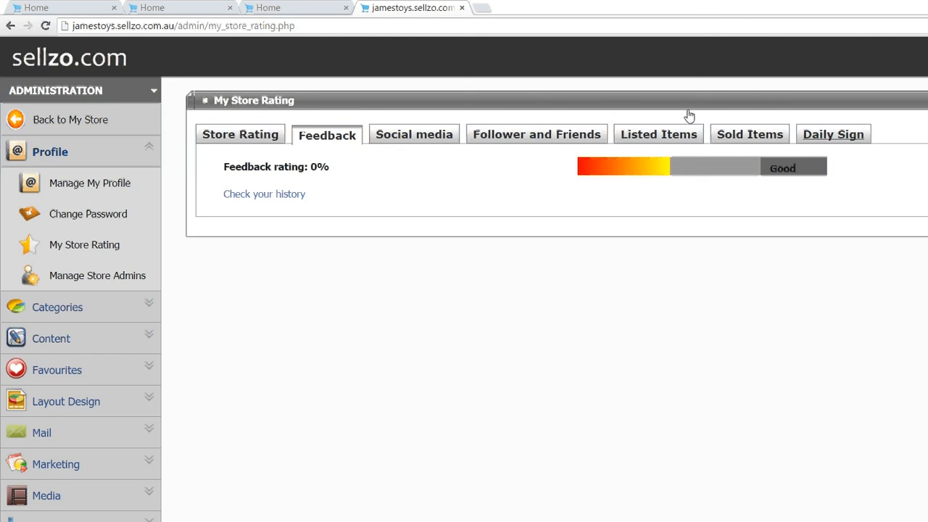
{"action": "key", "text": "Return"}
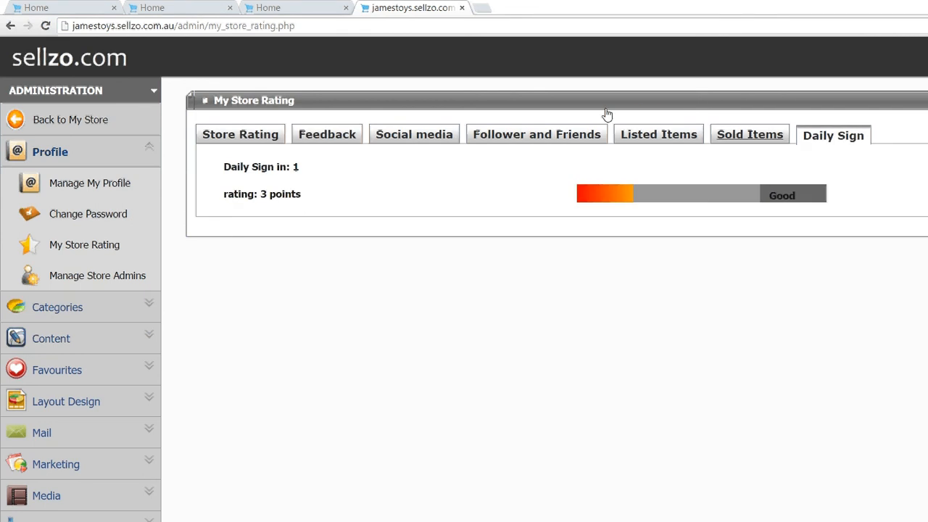
{"action": "key", "text": "Return"}
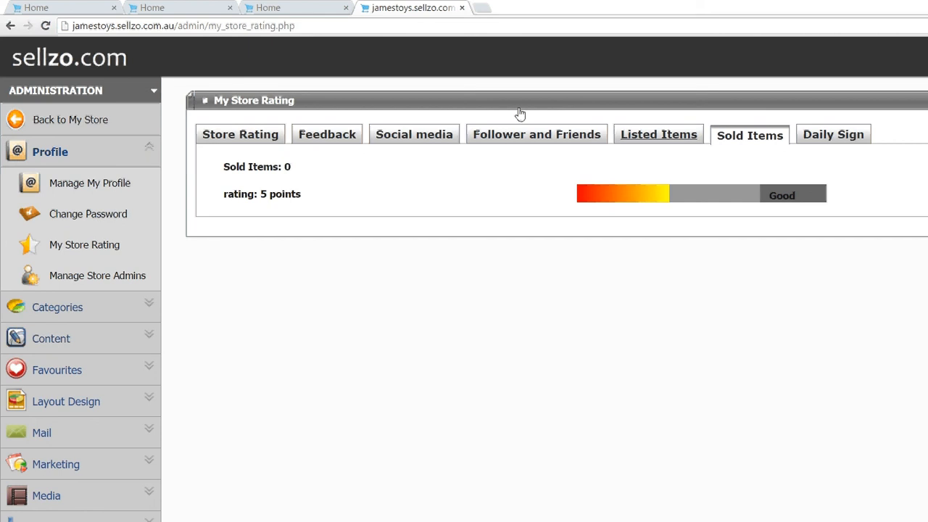
{"action": "key", "text": "Return"}
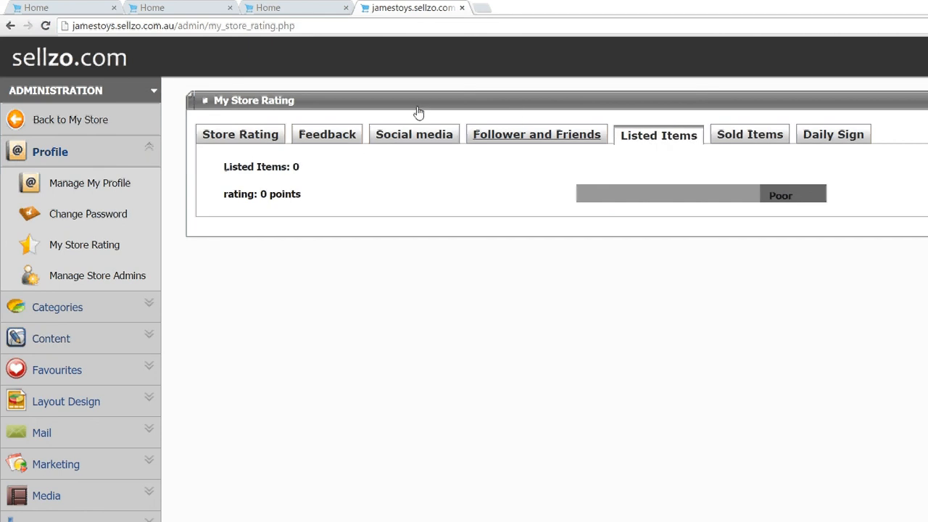
{"action": "key", "text": "Return"}
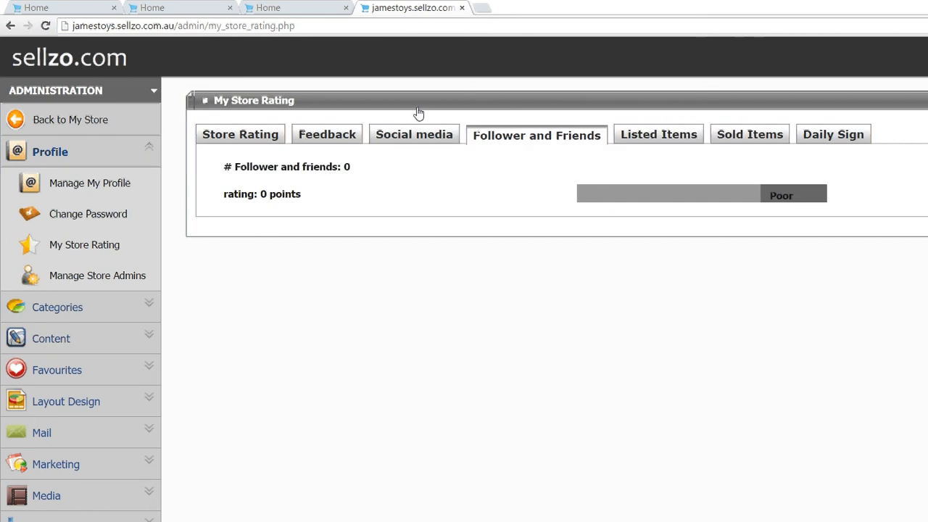
{"action": "left_click", "coordinate": [410, 135]}
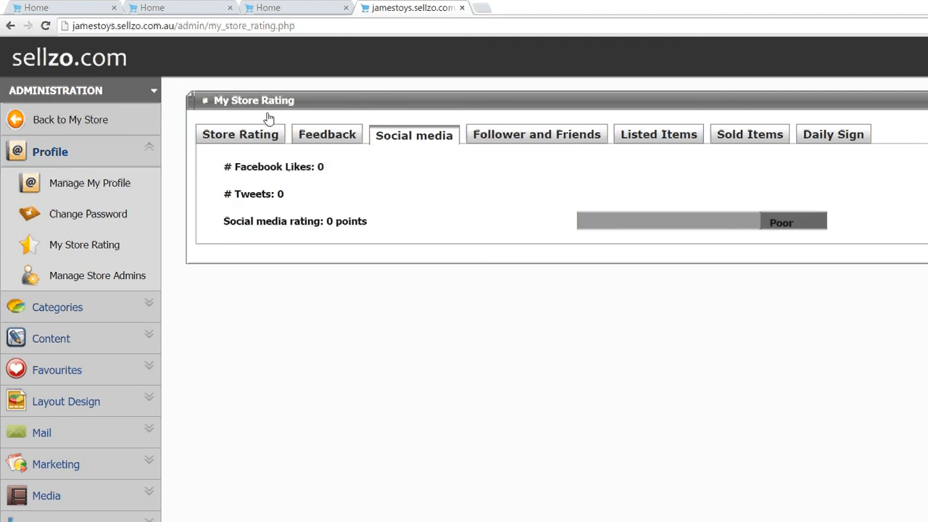
{"action": "left_click", "coordinate": [324, 135]}
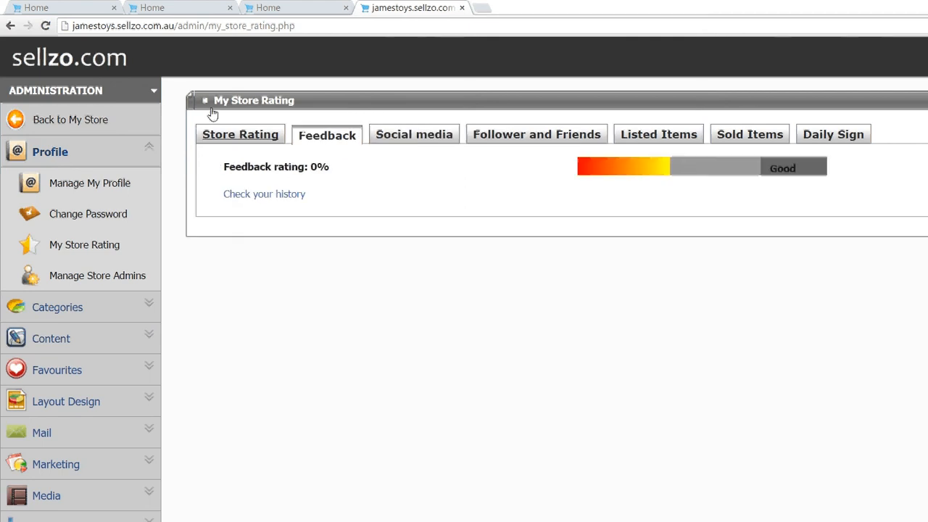
Step: Review the overall Store Rating breakdown and the Social media rating, and collapse the Profile section
{"action": "left_click", "coordinate": [240, 135]}
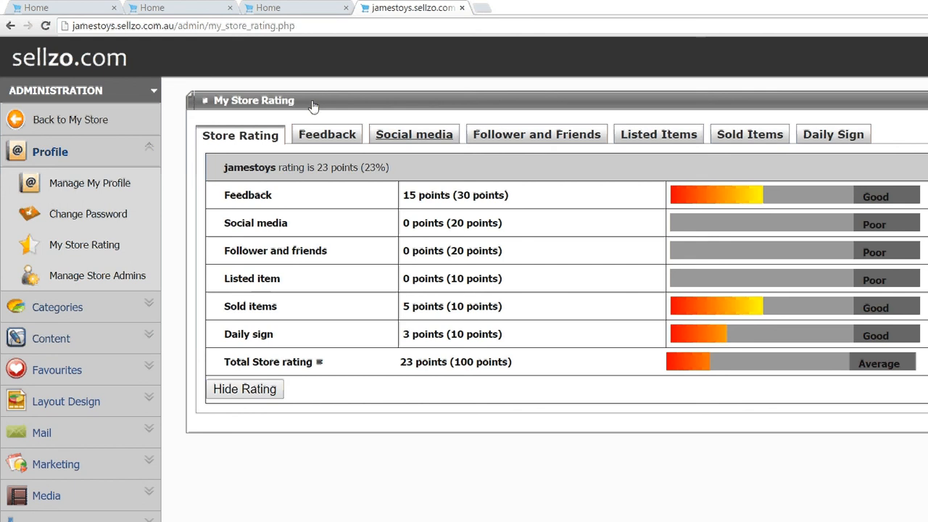
{"action": "left_click", "coordinate": [414, 135]}
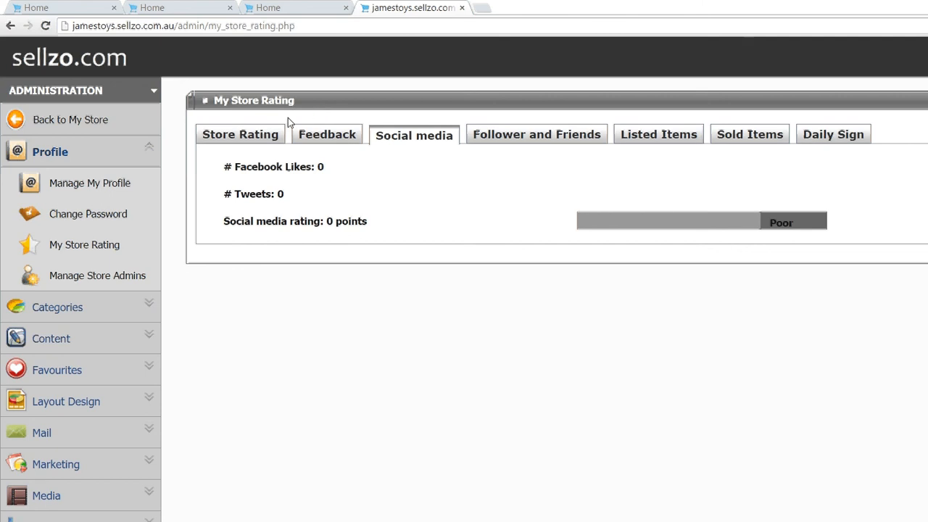
{"action": "left_click", "coordinate": [120, 123]}
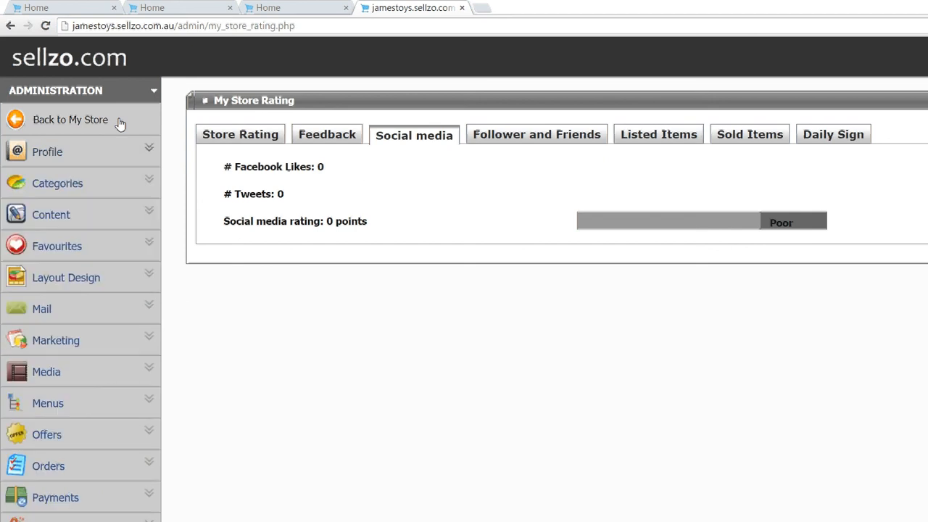